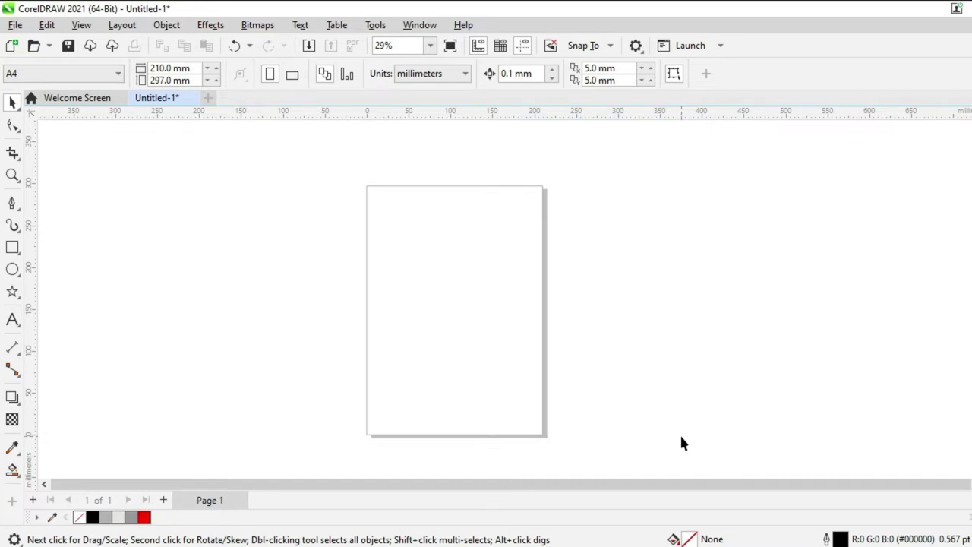
# Draw a three-pointed star and move it lower onto the A4 page
pyautogui.click(12, 292)
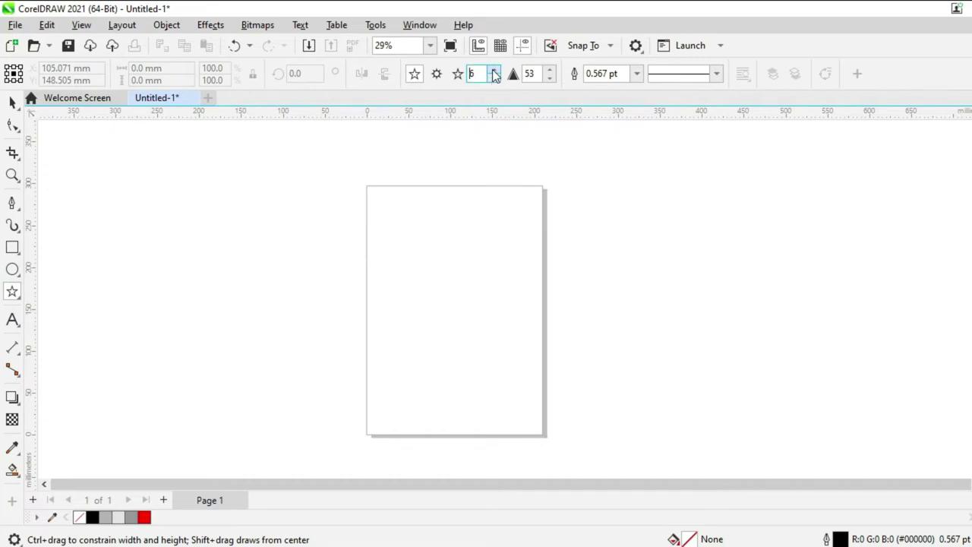
pyautogui.click(493, 78)
pyautogui.moveTo(422, 255); pyautogui.dragTo(514, 301)
pyautogui.click(12, 102)
pyautogui.moveTo(422, 238); pyautogui.dragTo(451, 314)
# Draw three straight facet lines, each from a star tip to its opposite inner corner
pyautogui.click(12, 203)
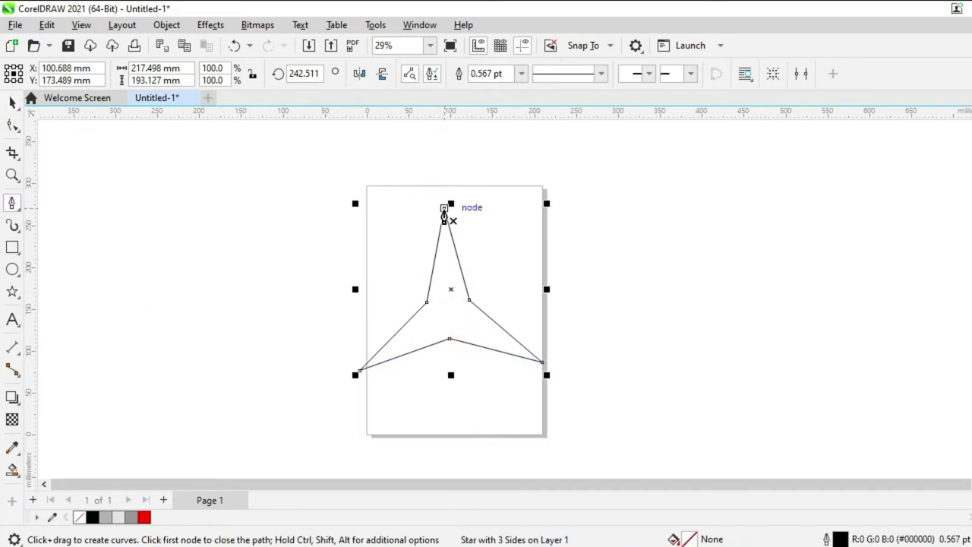
pyautogui.click(444, 208)
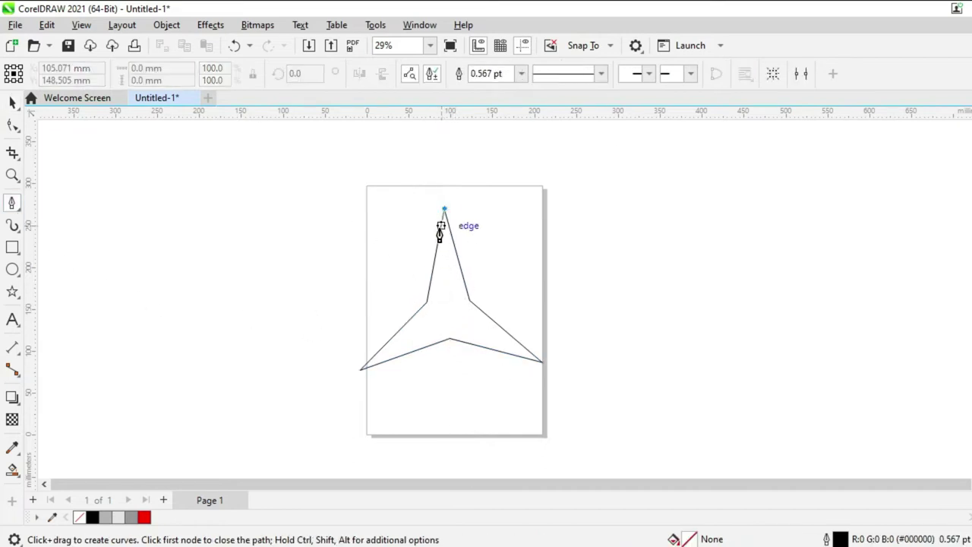
pyautogui.doubleClick(450, 342)
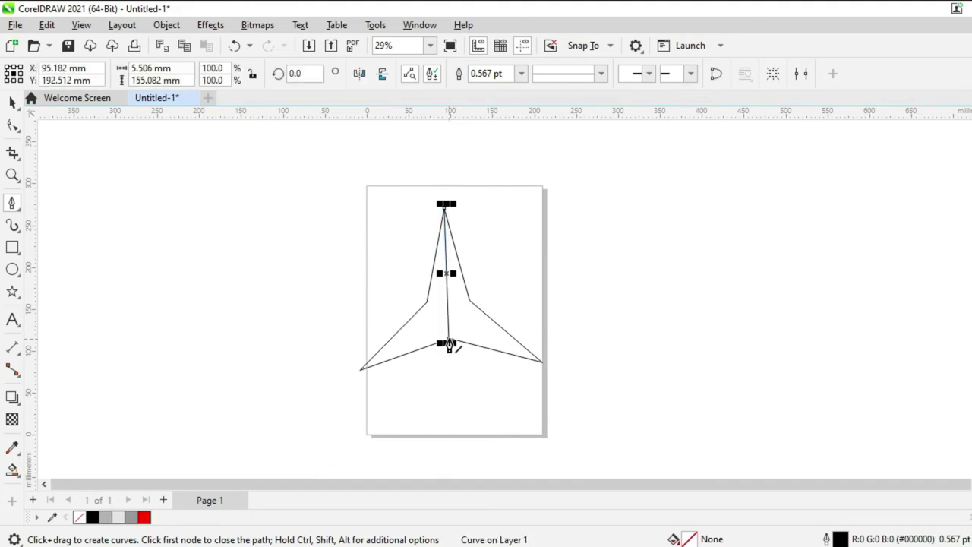
pyautogui.click(362, 370)
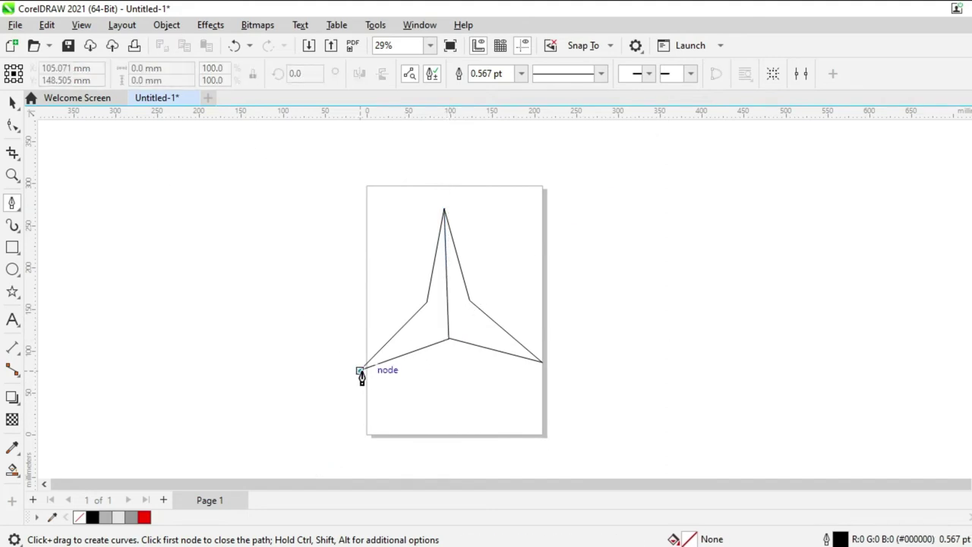
pyautogui.doubleClick(469, 302)
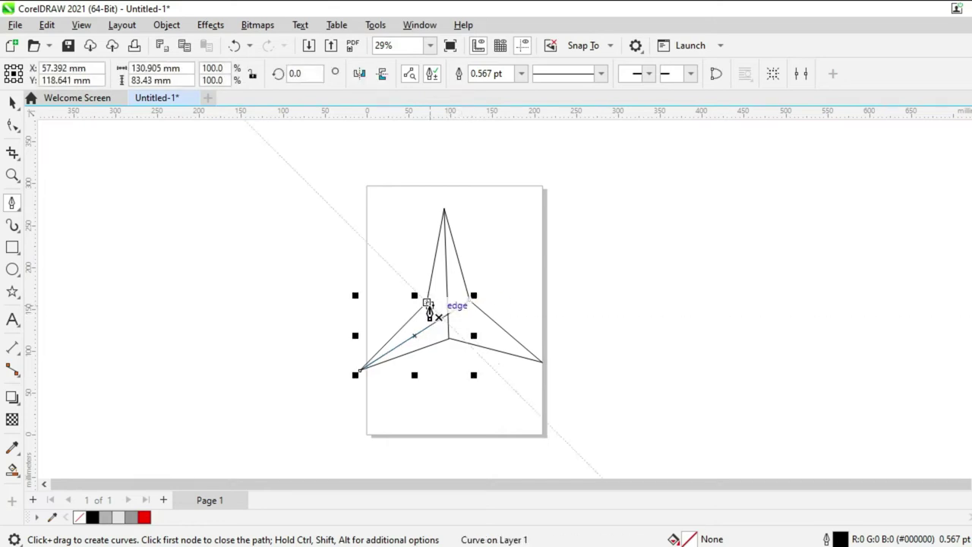
pyautogui.click(427, 302)
pyautogui.doubleClick(542, 362)
# Select the star with its facet lines and rotate it slightly to stand upright
pyautogui.click(11, 101)
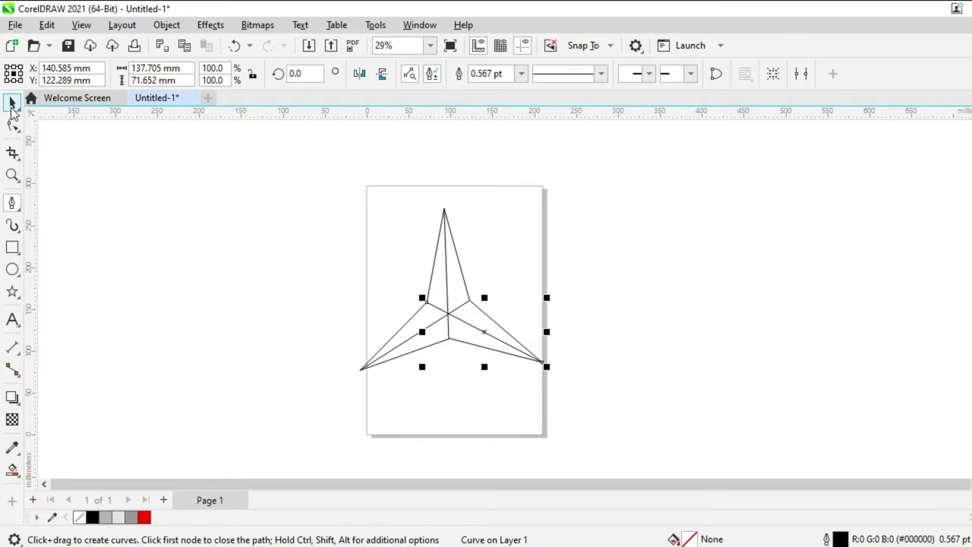
pyautogui.click(316, 273)
pyautogui.moveTo(598, 415); pyautogui.dragTo(597, 415)
pyautogui.click(446, 308)
pyautogui.moveTo(549, 380); pyautogui.dragTo(546, 391)
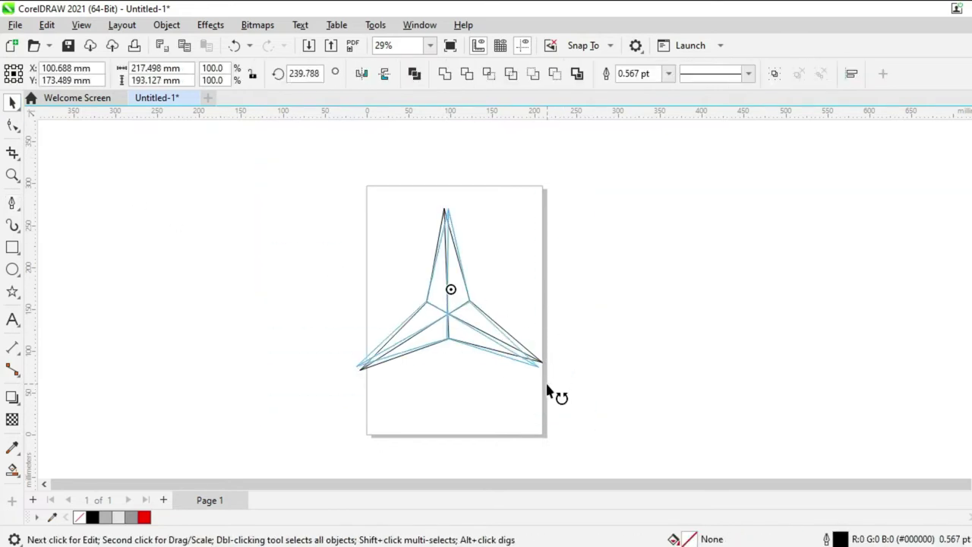
pyautogui.click(619, 350)
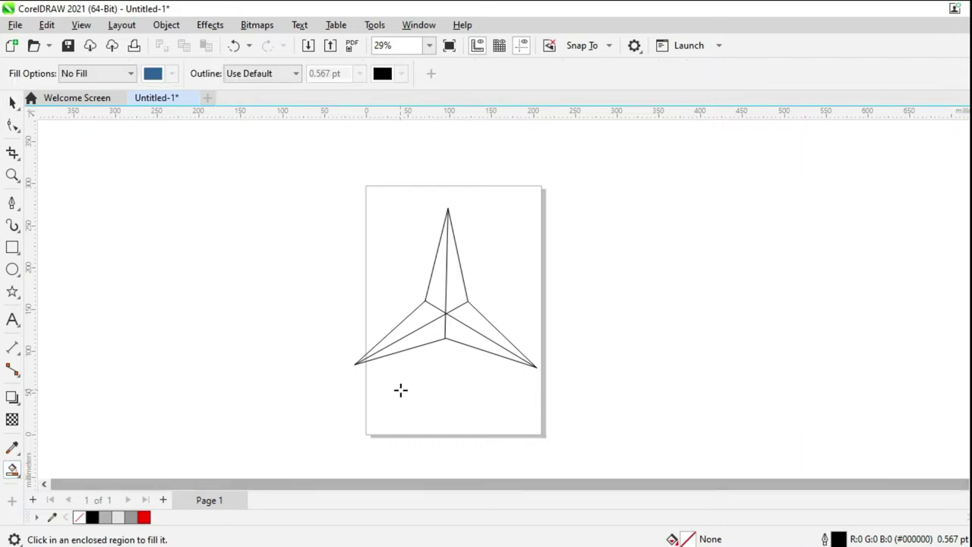
# Smart-fill the top point's left facet light grey and right facet medium grey
pyautogui.click(439, 288)
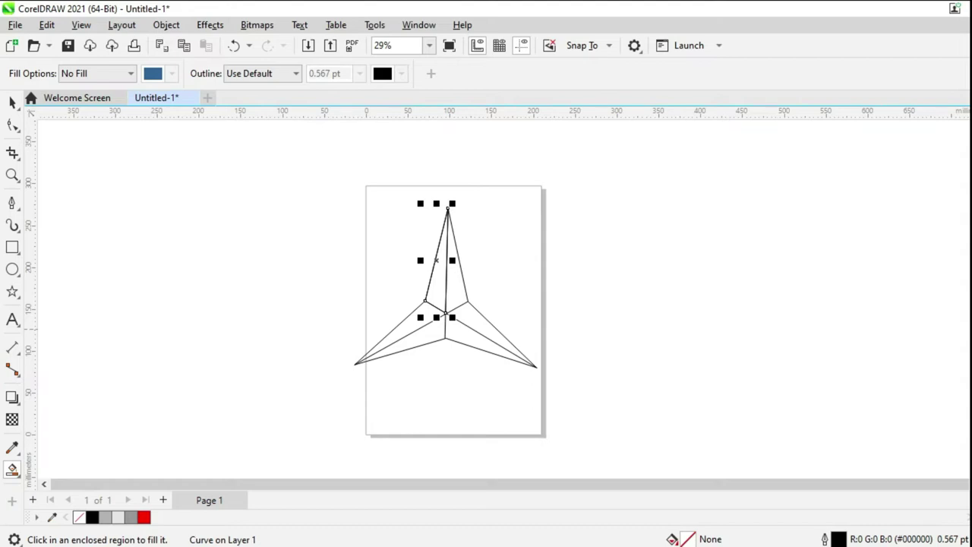
pyautogui.click(118, 517)
pyautogui.click(465, 292)
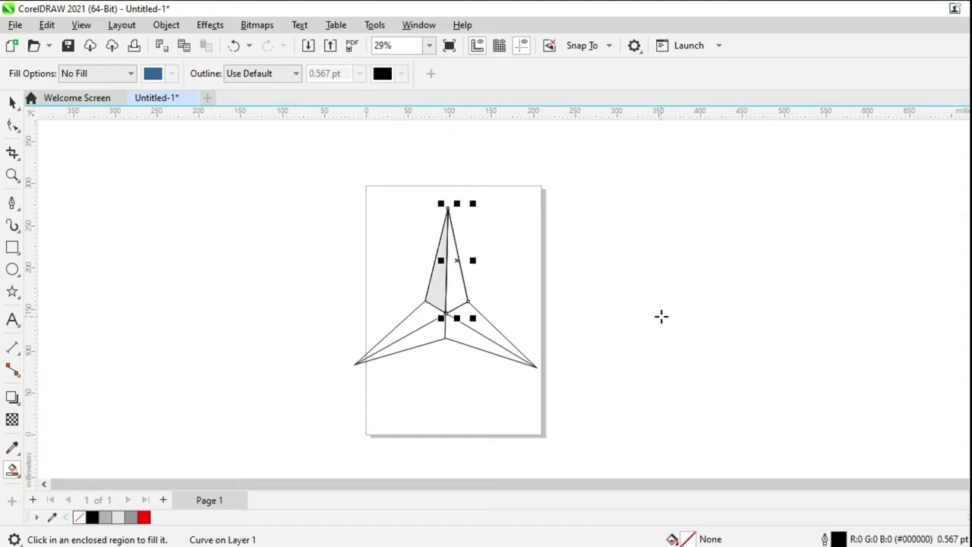
pyautogui.click(105, 517)
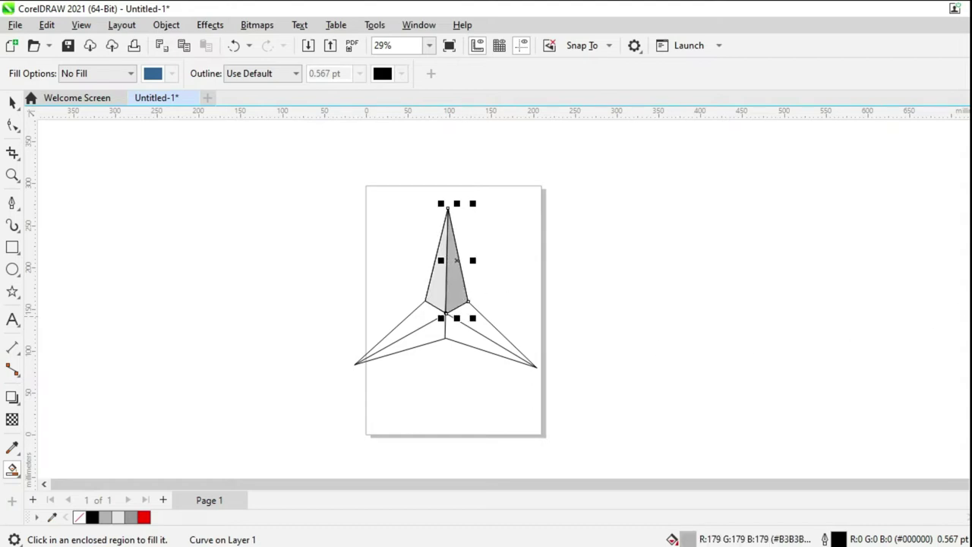
# Fill the left point's upper facet dark grey and the lower central facet light grey
pyautogui.click(418, 321)
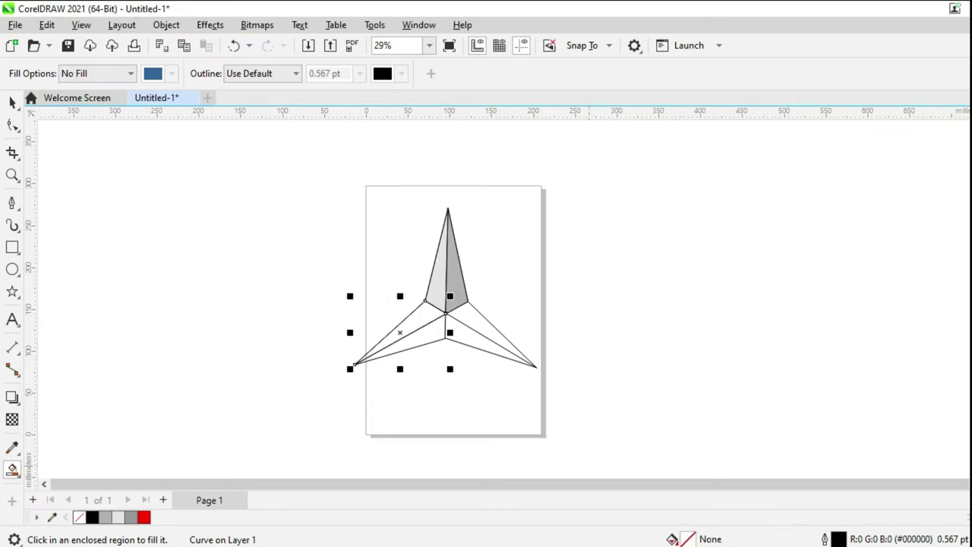
pyautogui.click(132, 520)
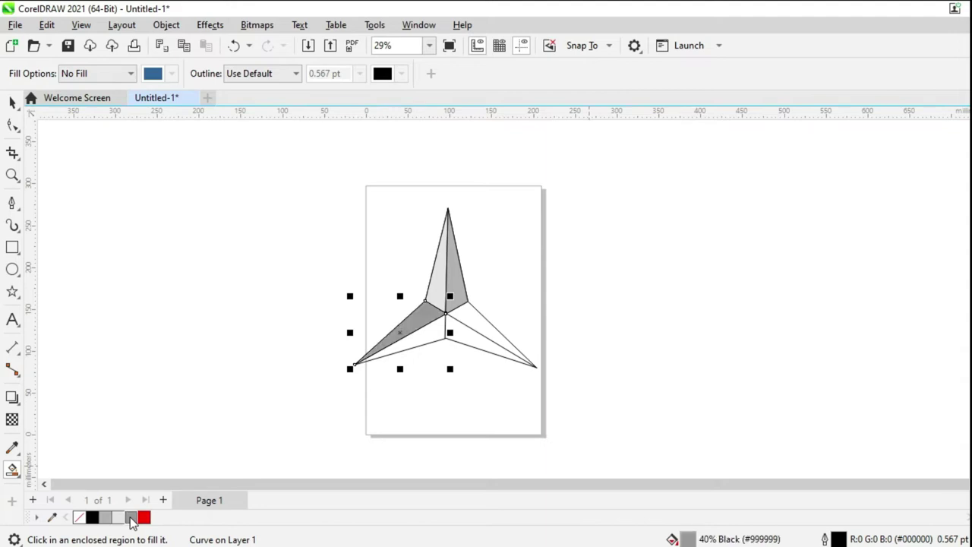
pyautogui.click(425, 339)
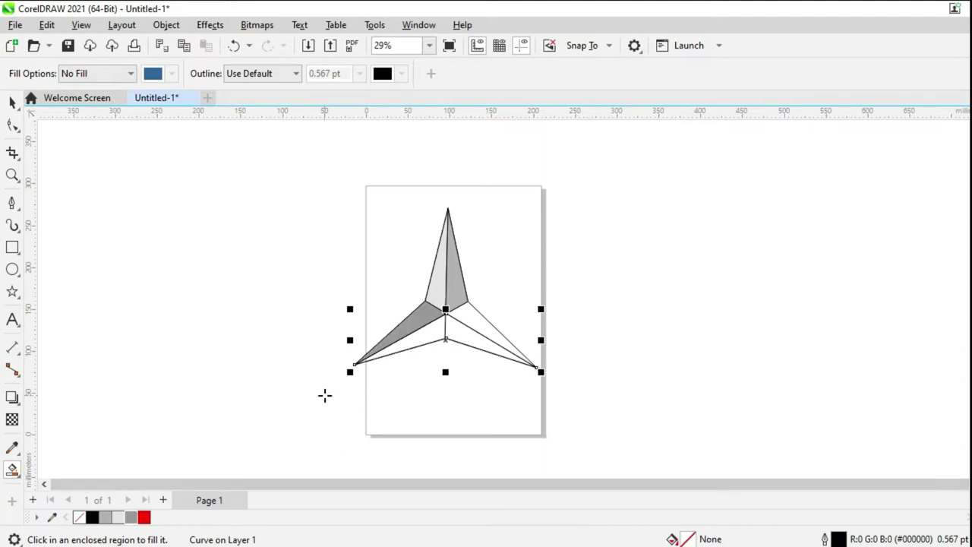
pyautogui.click(117, 517)
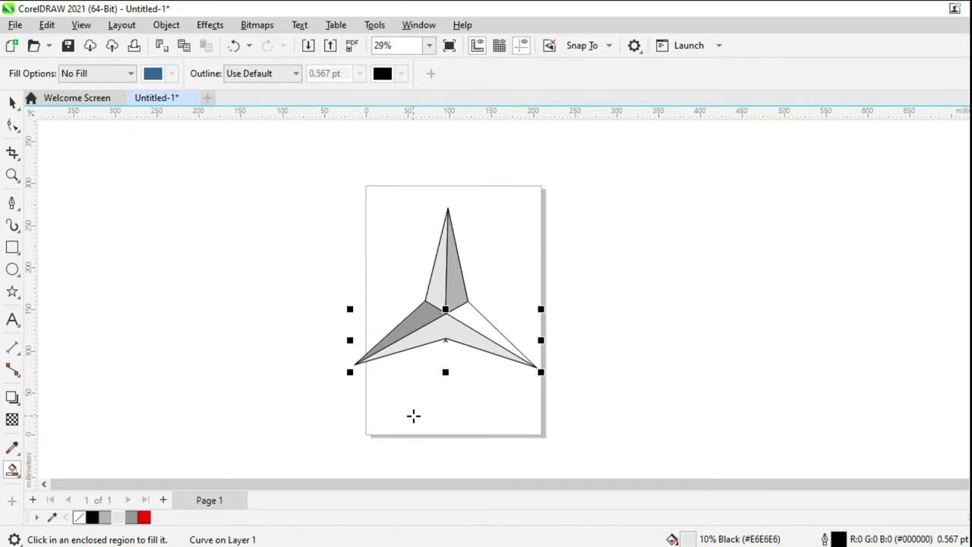
pyautogui.click(12, 101)
# Group the eight star pieces with Ctrl+G and move the group off the page to the right
pyautogui.moveTo(257, 162); pyautogui.dragTo(444, 322)
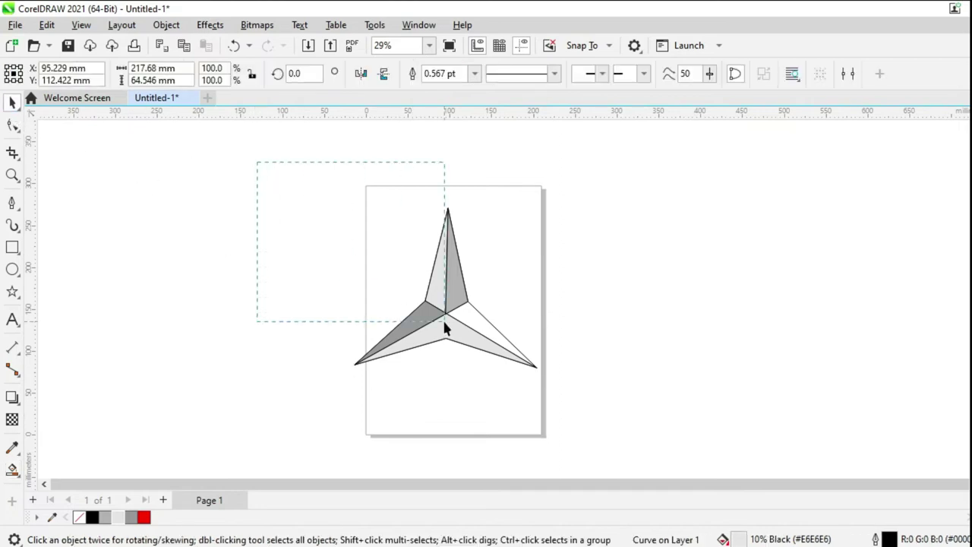
pyautogui.moveTo(562, 408); pyautogui.dragTo(595, 420)
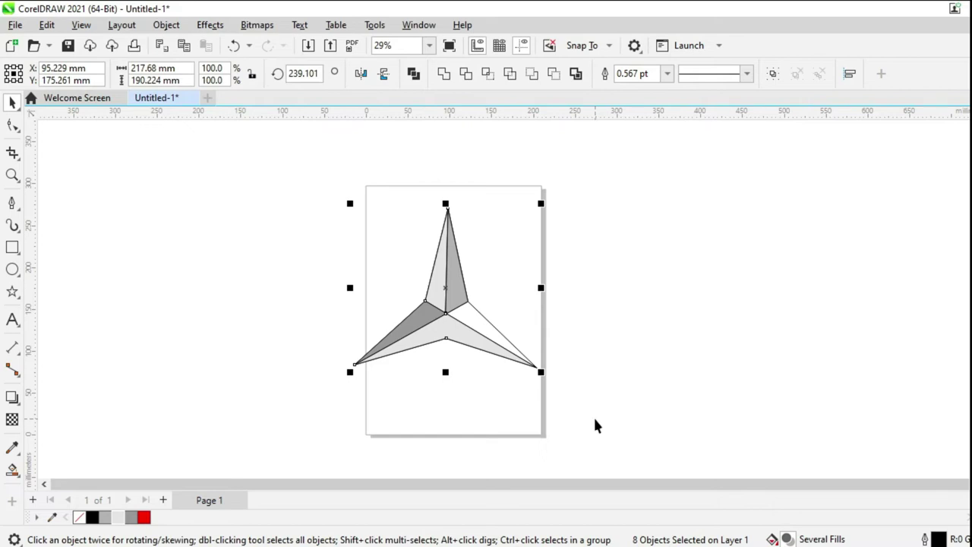
pyautogui.hotkey('ctrl', 'g')
pyautogui.moveTo(445, 303); pyautogui.dragTo(787, 299)
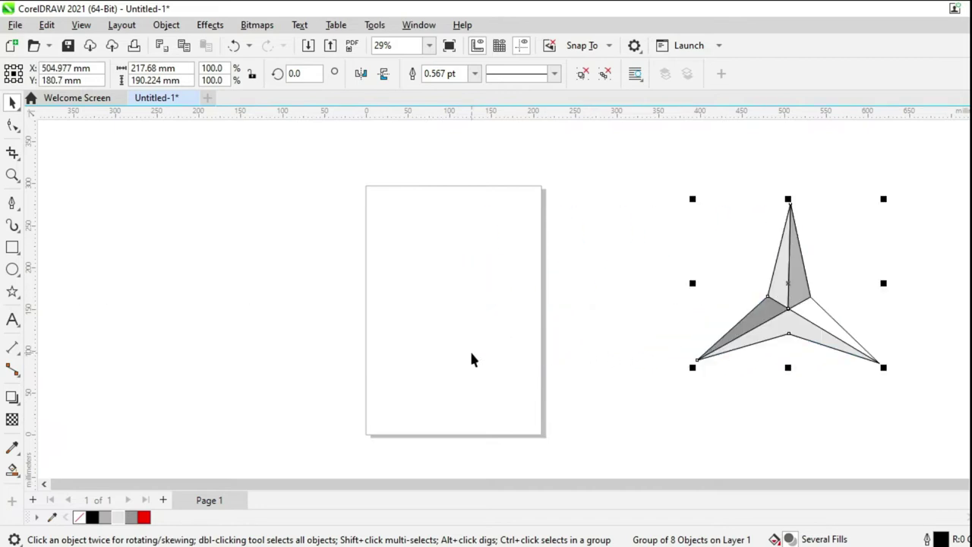
pyautogui.click(13, 272)
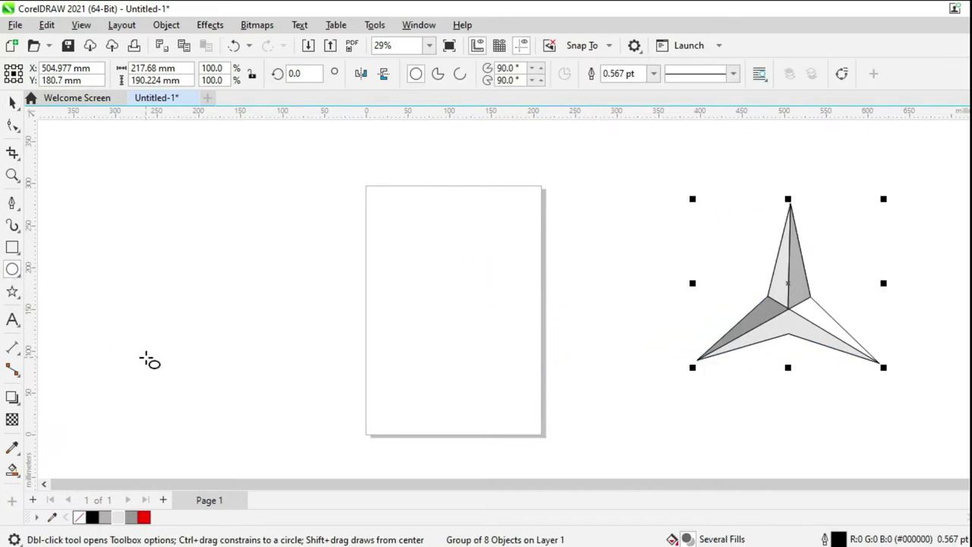
# Draw a circle, make a slightly smaller copy, and trim them into a thin outer ring
pyautogui.moveTo(331, 248)
pyautogui.mouseDown()
pyautogui.moveTo(471, 400)
pyautogui.moveTo(529, 438)
pyautogui.mouseUp()
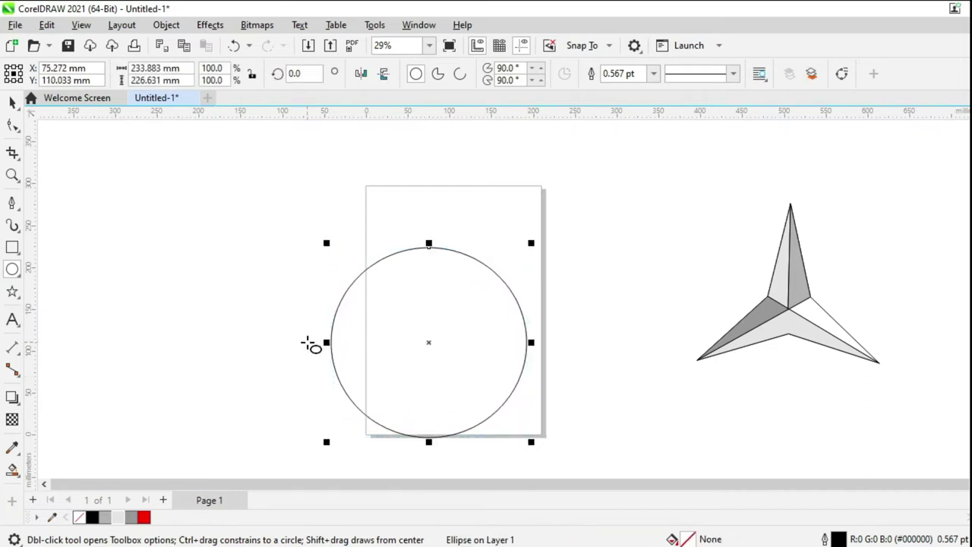
pyautogui.click(13, 101)
pyautogui.moveTo(420, 312); pyautogui.dragTo(432, 252)
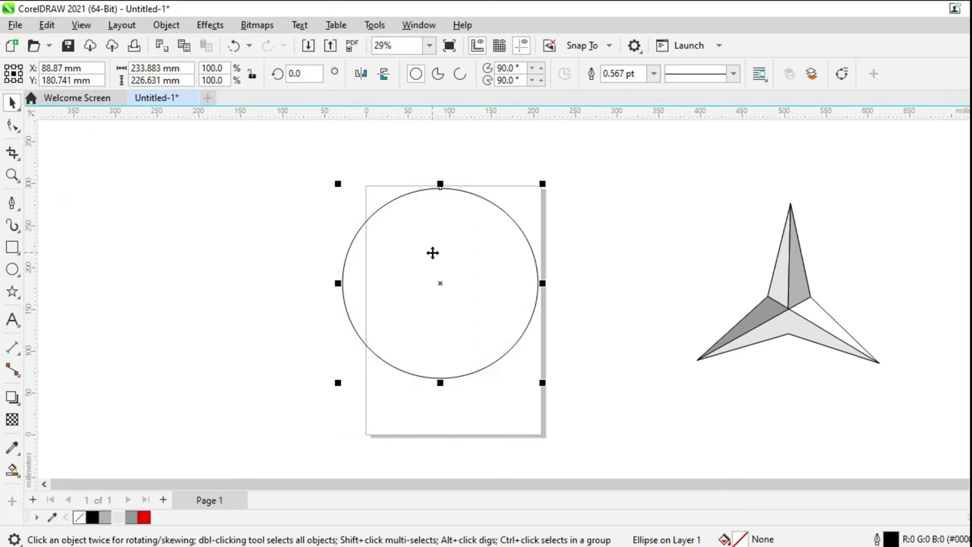
pyautogui.moveTo(543, 190); pyautogui.dragTo(539, 193)
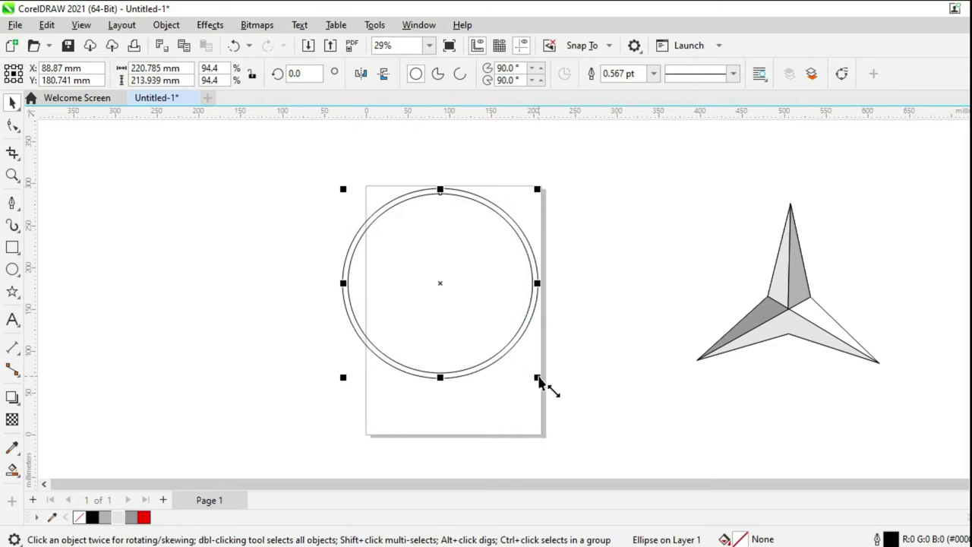
pyautogui.click(599, 384)
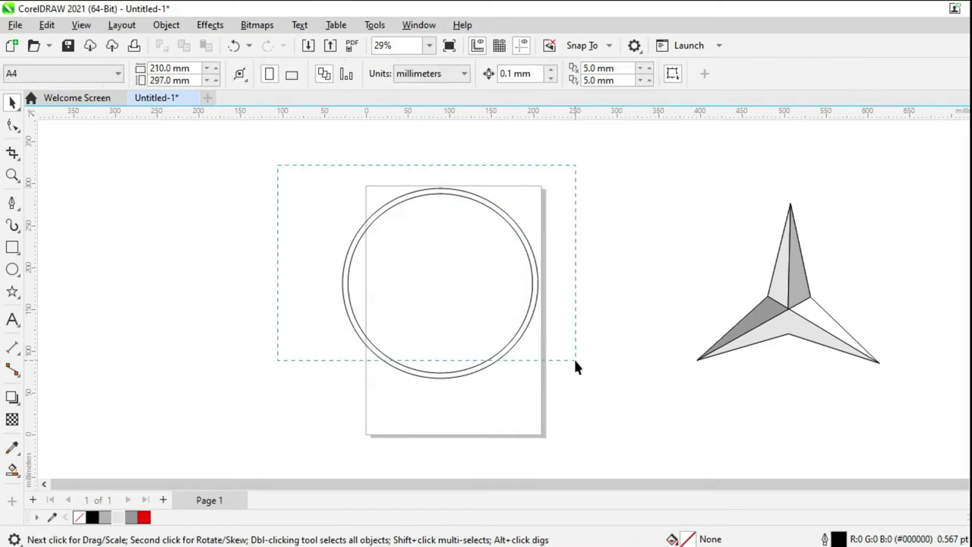
pyautogui.moveTo(574, 362); pyautogui.dragTo(576, 365)
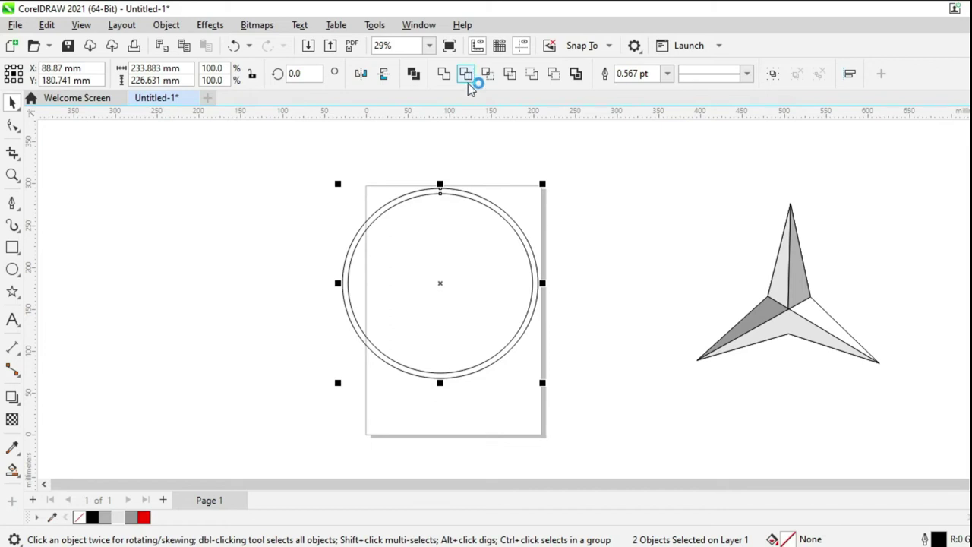
pyautogui.click(465, 74)
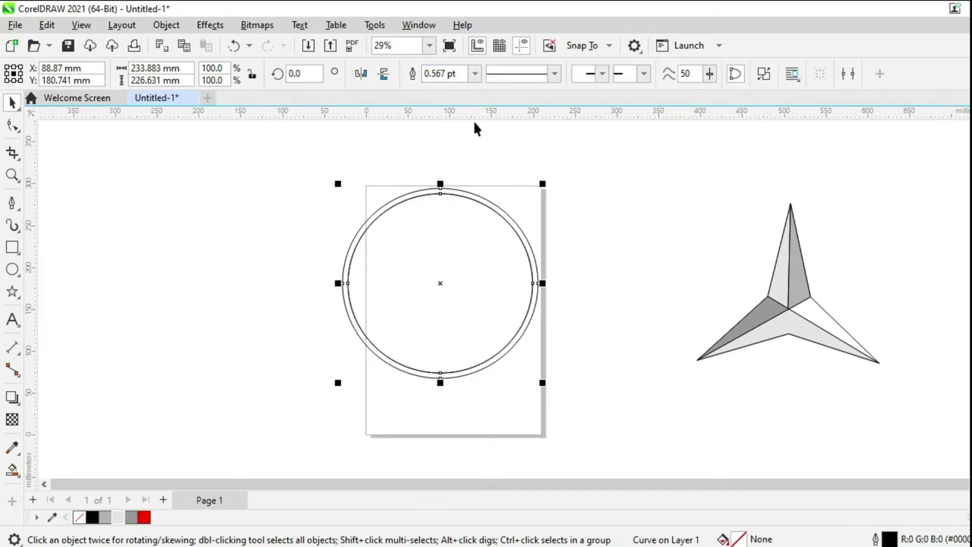
pyautogui.click(551, 238)
# Add a smaller concentric copy of the inner circle
pyautogui.click(449, 266)
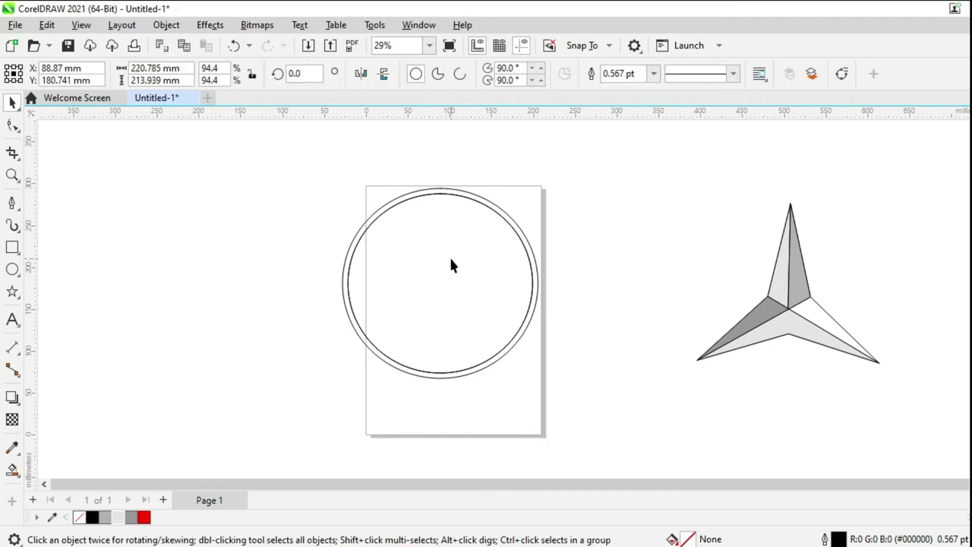
pyautogui.moveTo(536, 189); pyautogui.dragTo(532, 201)
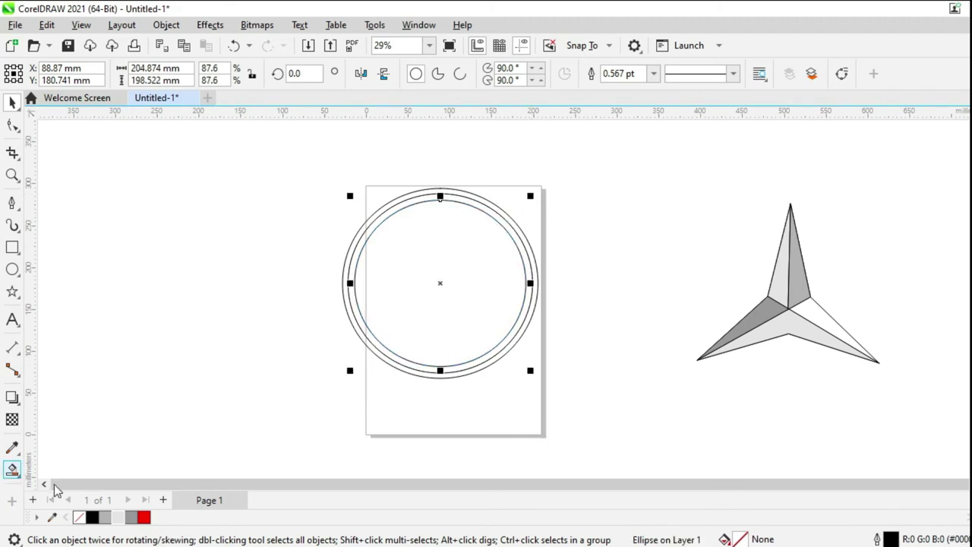
pyautogui.click(12, 470)
pyautogui.scroll(2, 467, 209)
# Smart-fill the inner band 30% Black and the outer band 10% Black
pyautogui.click(470, 196)
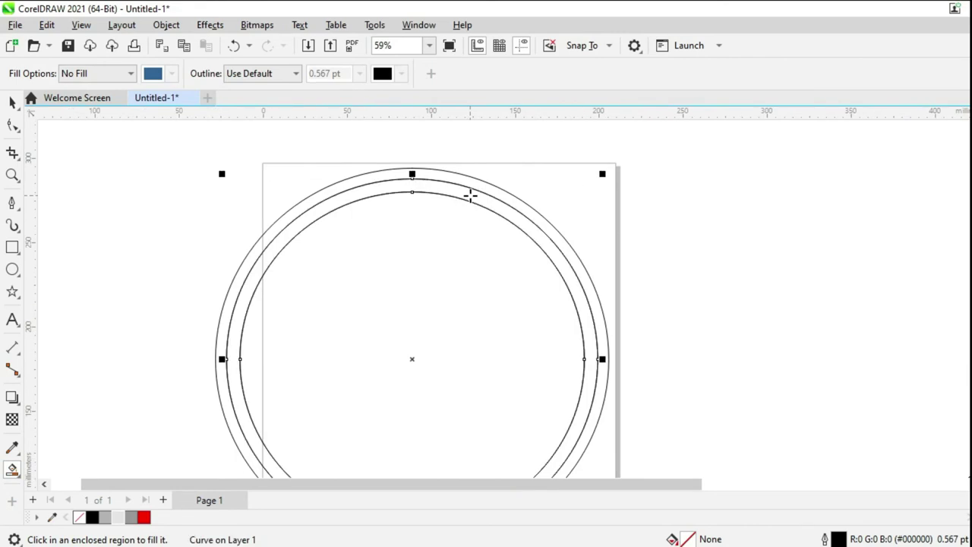
pyautogui.click(105, 518)
pyautogui.click(513, 198)
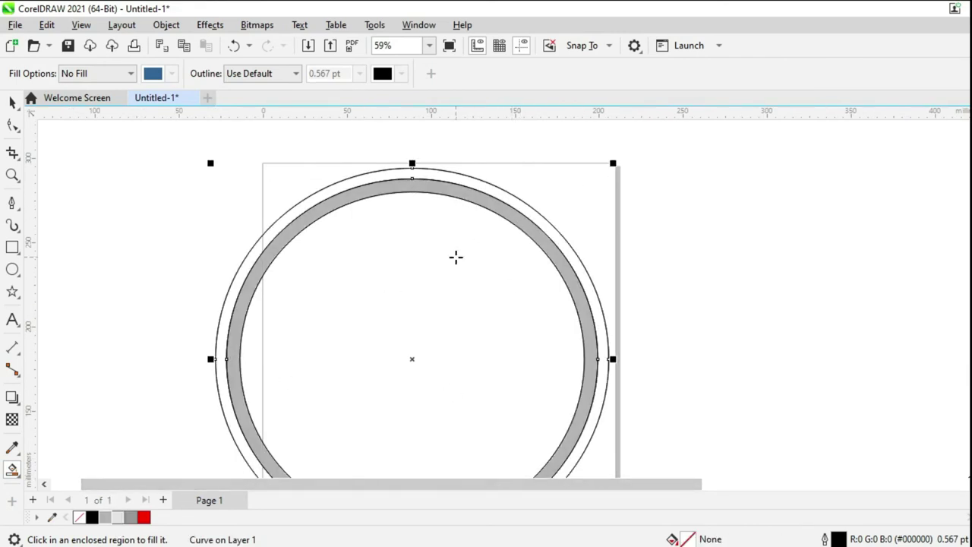
pyautogui.click(119, 518)
pyautogui.scroll(-1, 429, 375)
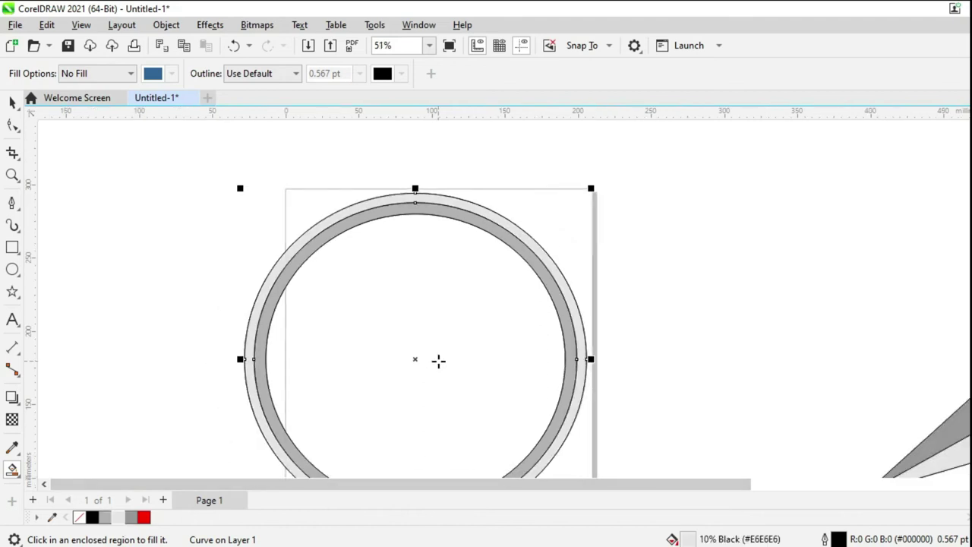
pyautogui.scroll(-1, 428, 374)
# Drag the leftover plain circle out of the ring and delete it
pyautogui.click(12, 102)
pyautogui.moveTo(451, 340); pyautogui.dragTo(181, 250)
pyautogui.press('Delete')
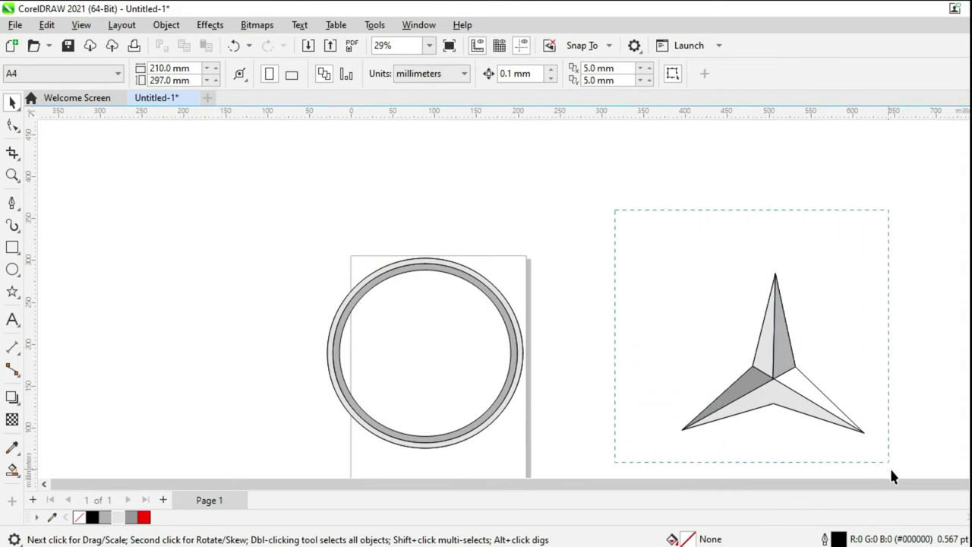
# Move the star group onto the ring's centre, shrink it, and nudge it up three times
pyautogui.moveTo(761, 410); pyautogui.dragTo(889, 467)
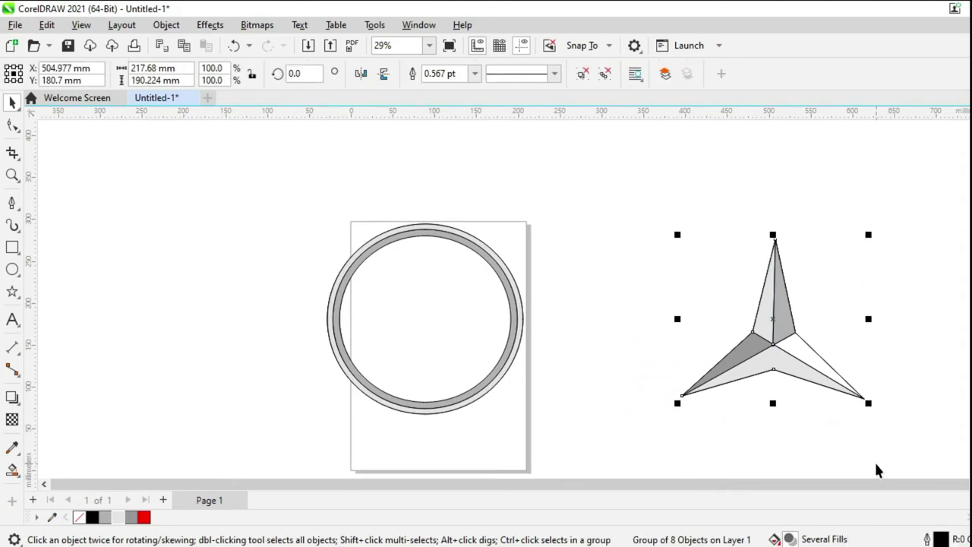
pyautogui.moveTo(779, 325)
pyautogui.mouseDown()
pyautogui.moveTo(456, 327)
pyautogui.moveTo(439, 313)
pyautogui.mouseUp()
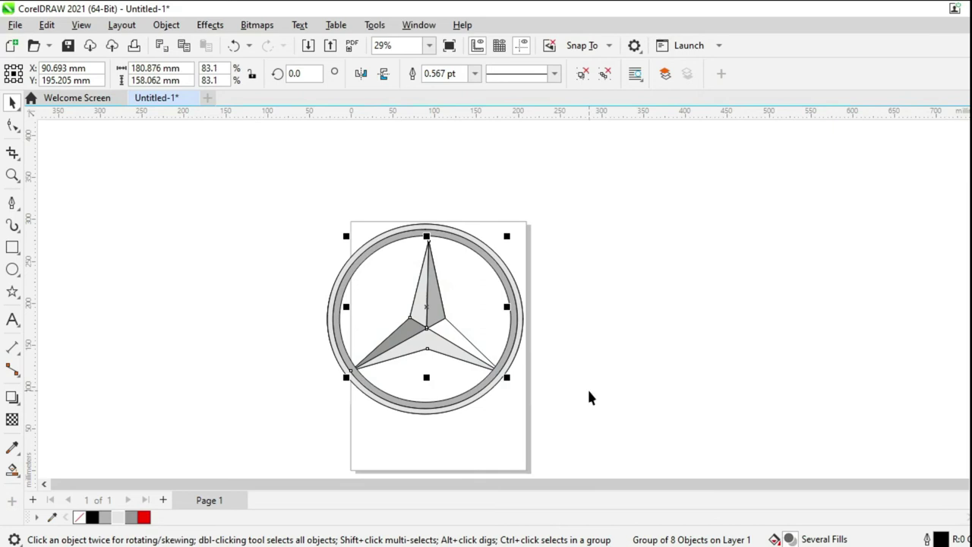
pyautogui.click(607, 389)
pyautogui.click(458, 350)
pyautogui.moveTo(506, 377); pyautogui.dragTo(504, 382)
pyautogui.press('Up')
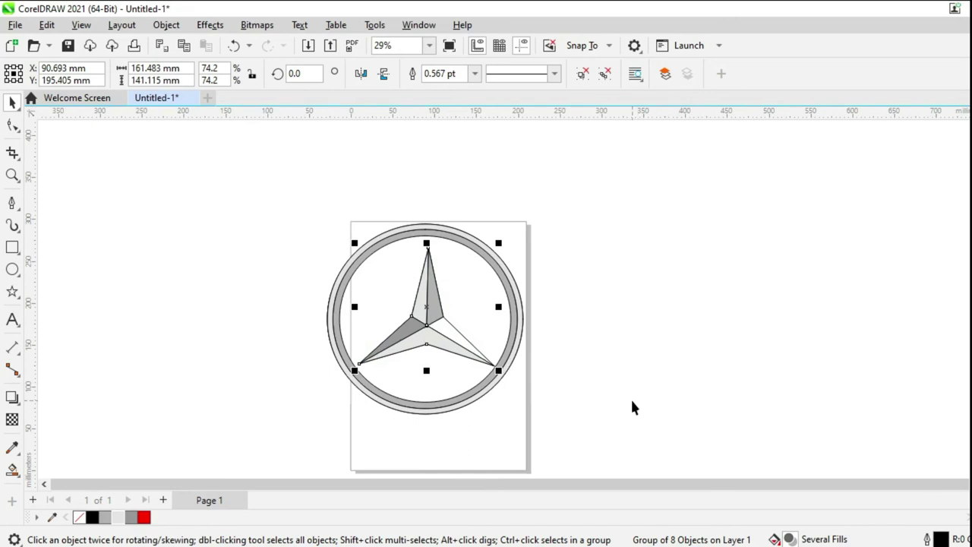
pyautogui.press('Up')
pyautogui.press('Up')
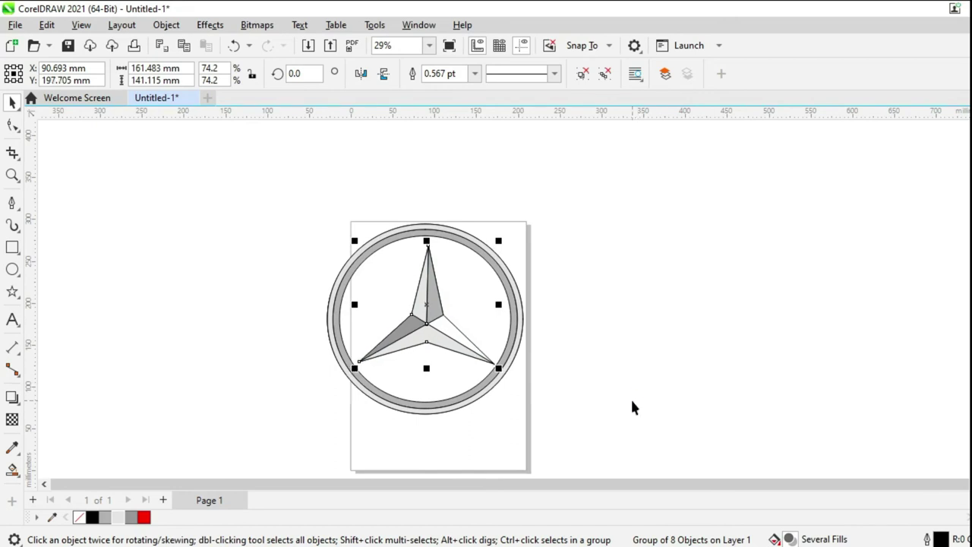
pyautogui.press('Up')
# Enlarge the star to 81.5% so its tips reach the inner band
pyautogui.click(624, 388)
pyautogui.click(449, 341)
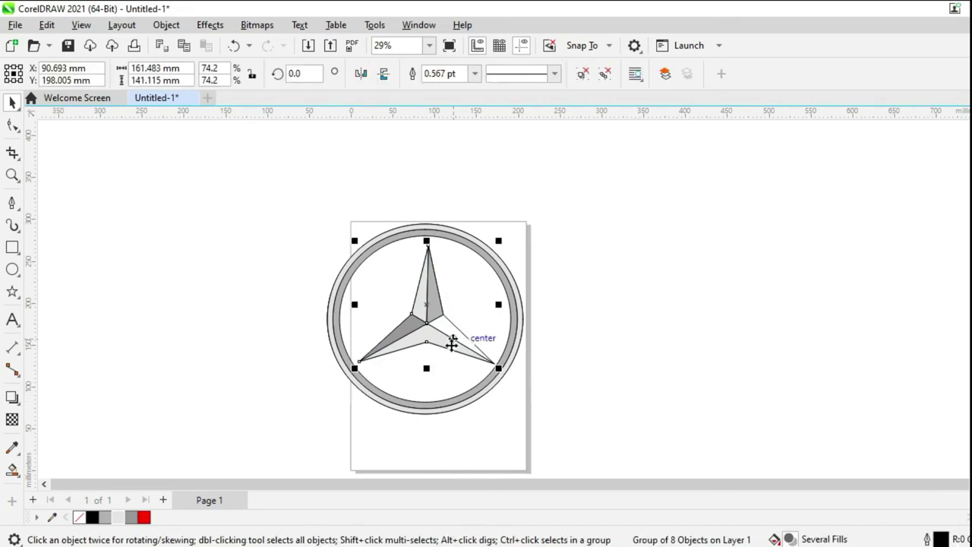
pyautogui.scroll(2, 448, 340)
pyautogui.moveTo(532, 382); pyautogui.dragTo(553, 396)
pyautogui.scroll(-3, 660, 397)
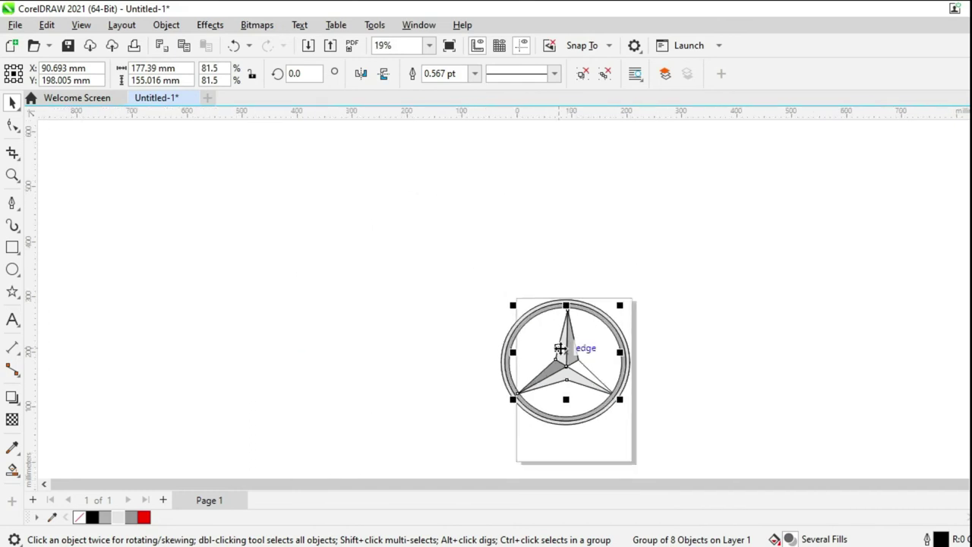
# Group the ring and star into a single 4-object emblem and zoom in
pyautogui.moveTo(670, 465); pyautogui.dragTo(673, 466)
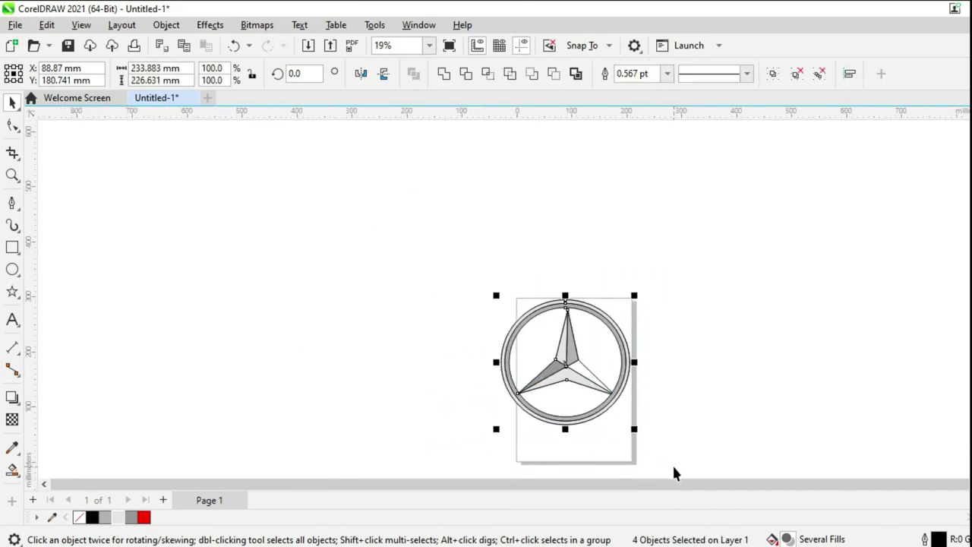
pyautogui.hotkey('ctrl', 'g')
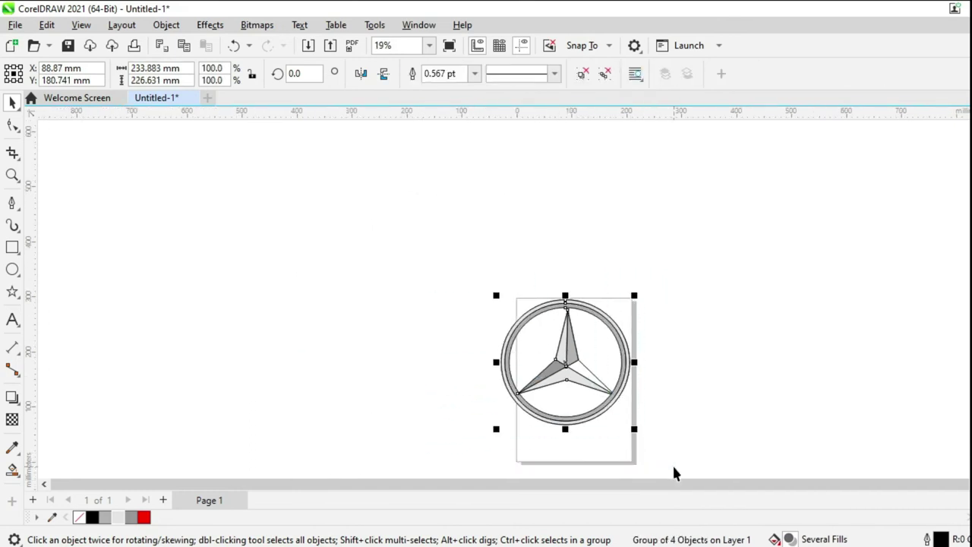
pyautogui.scroll(3, 672, 465)
pyautogui.scroll(1, 671, 465)
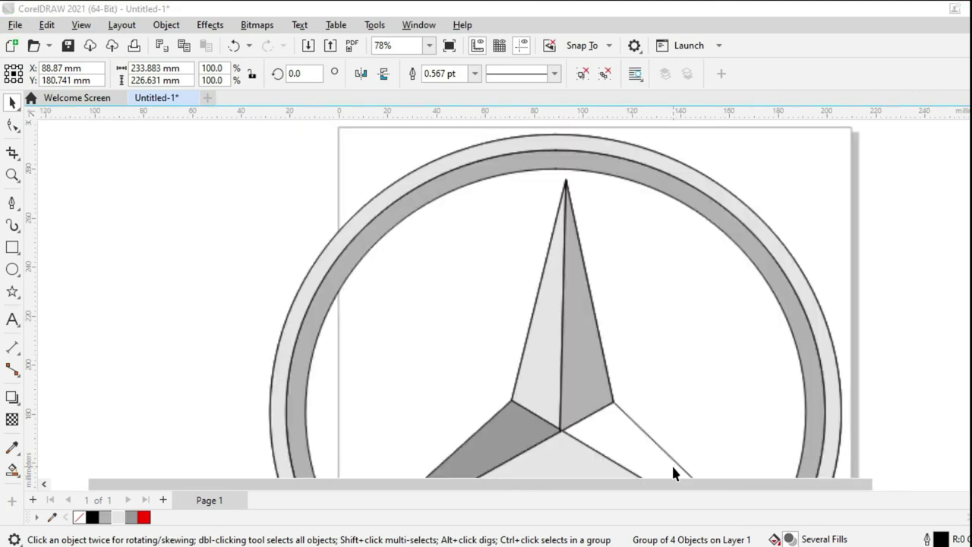